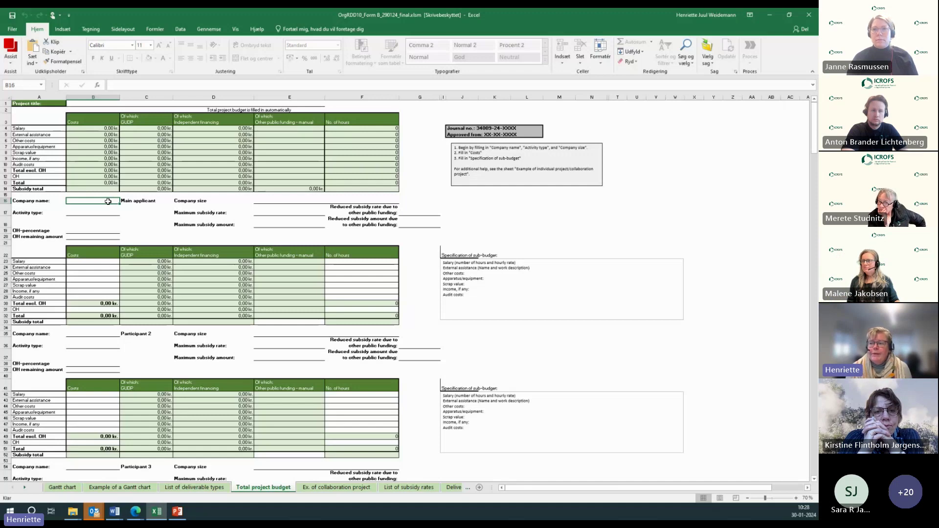
Fill in the main applicant's company name and set its activity type to Development
type("hansen")
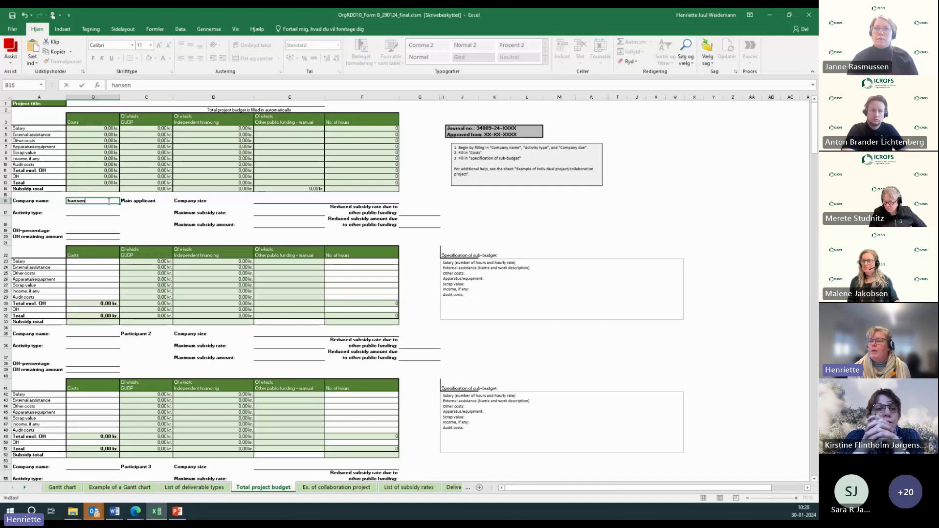
left_click(91, 214)
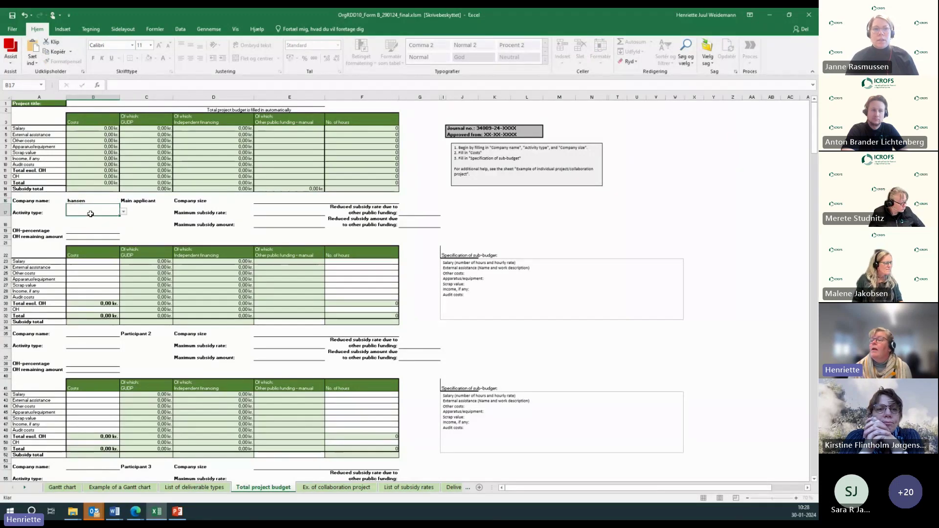
left_click(124, 212)
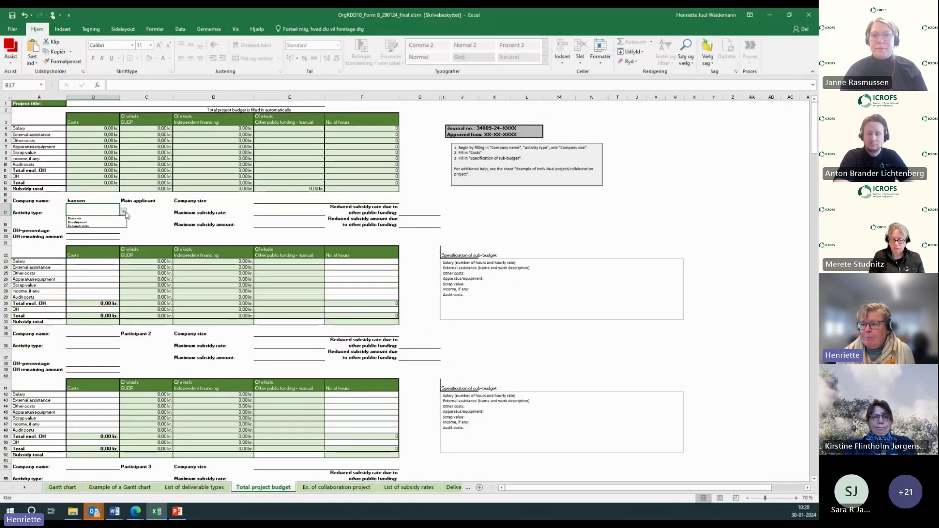
left_click(88, 223)
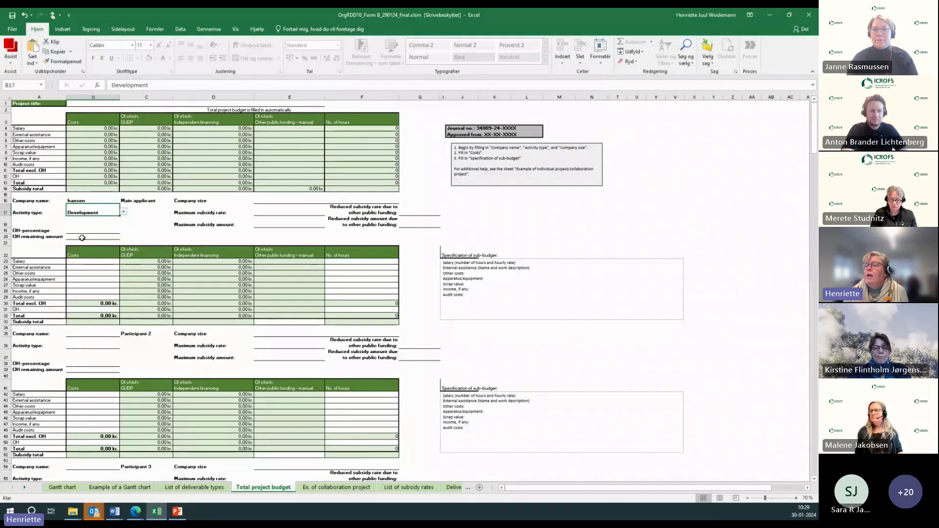
Set the main applicant's company size to Large company
left_click(294, 200)
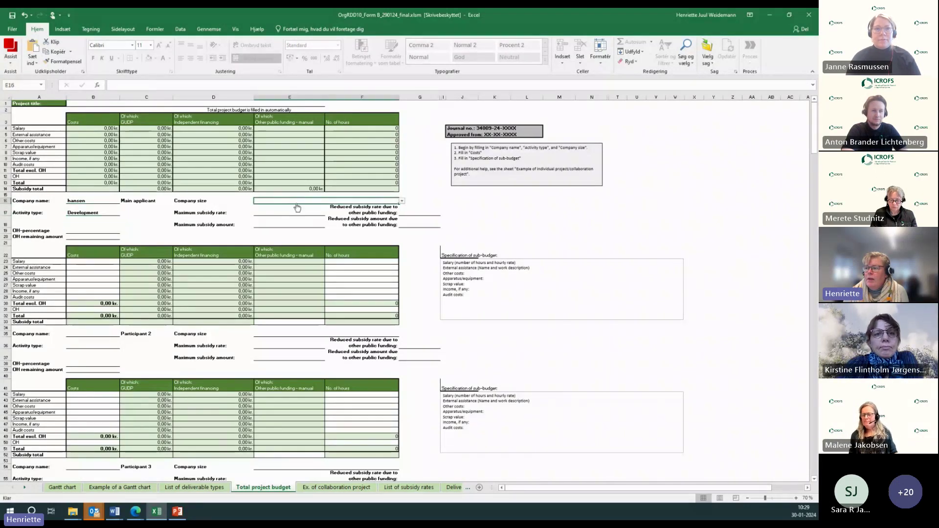
left_click(401, 204)
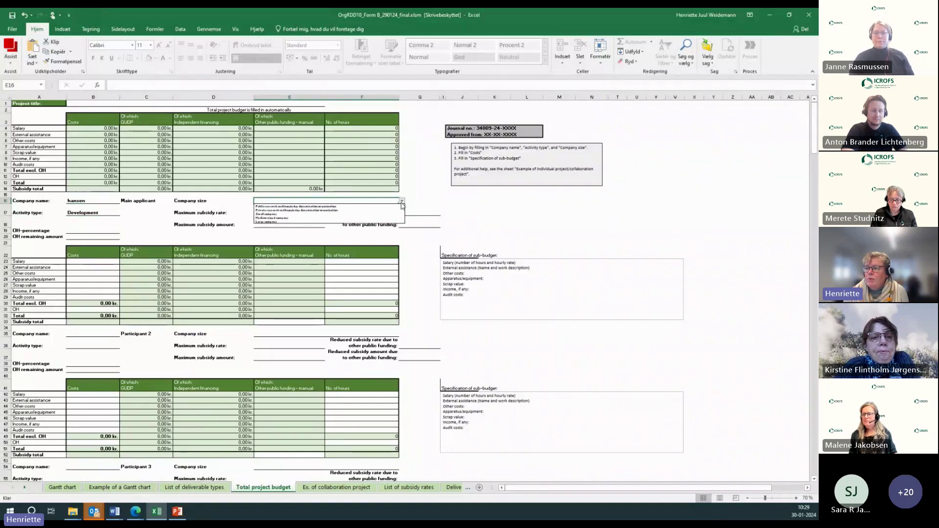
left_click(291, 221)
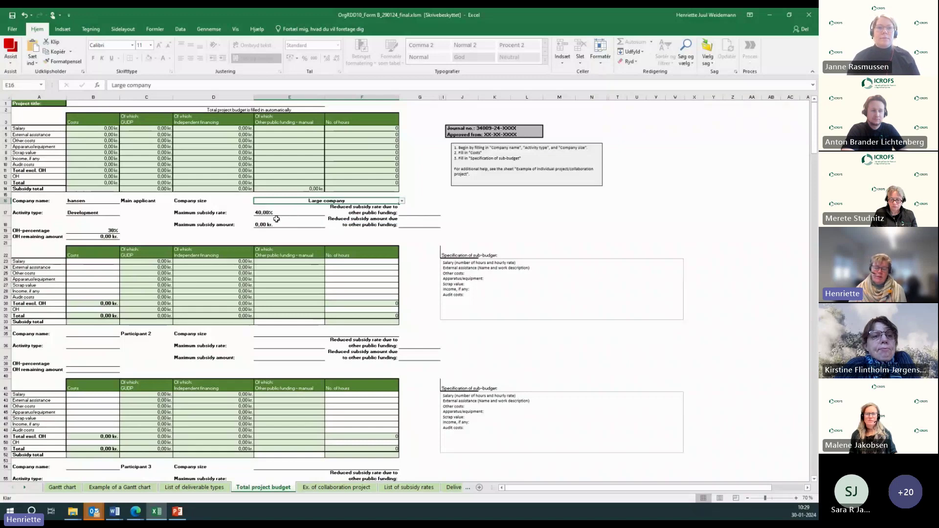
Enter 3500000 as the main applicant's salary costs in the first sub-budget
left_click(100, 261)
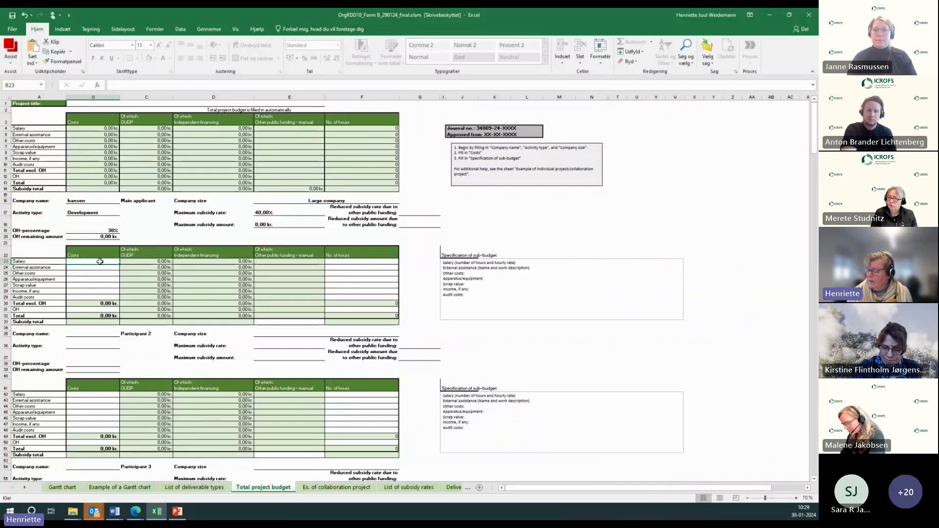
type("350000")
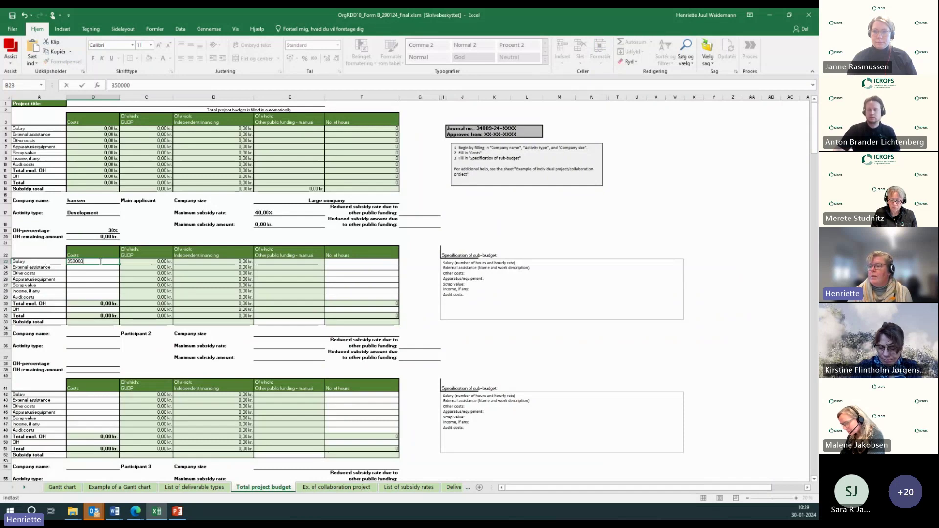
type("0")
key("ctrl+Return")
key("Return")
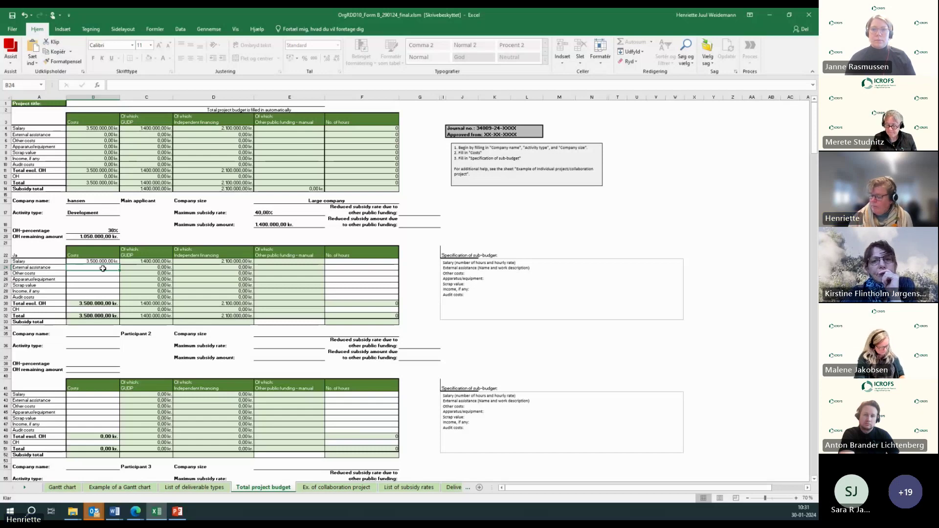
Enter 50000 for external assistance and 30000 for other costs in the main applicant's sub-budget
type("50.0")
type("0")
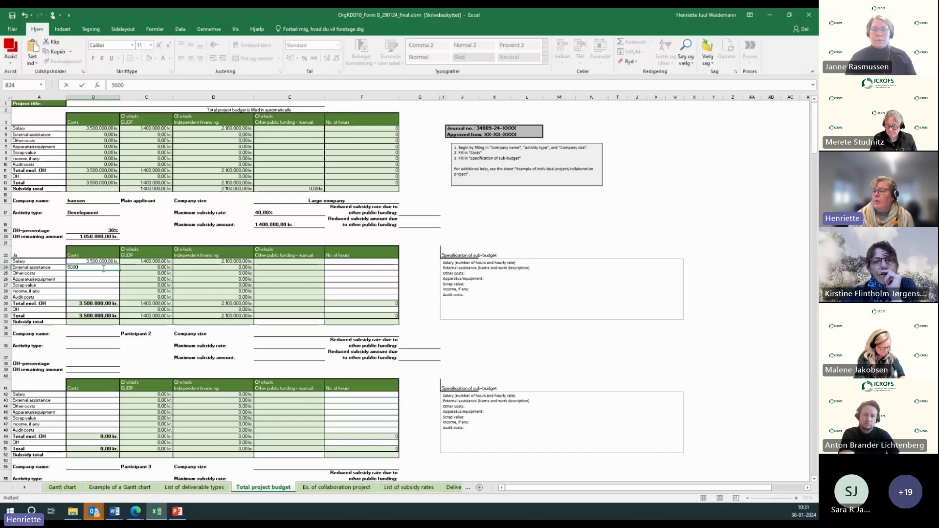
type("0")
key("Return")
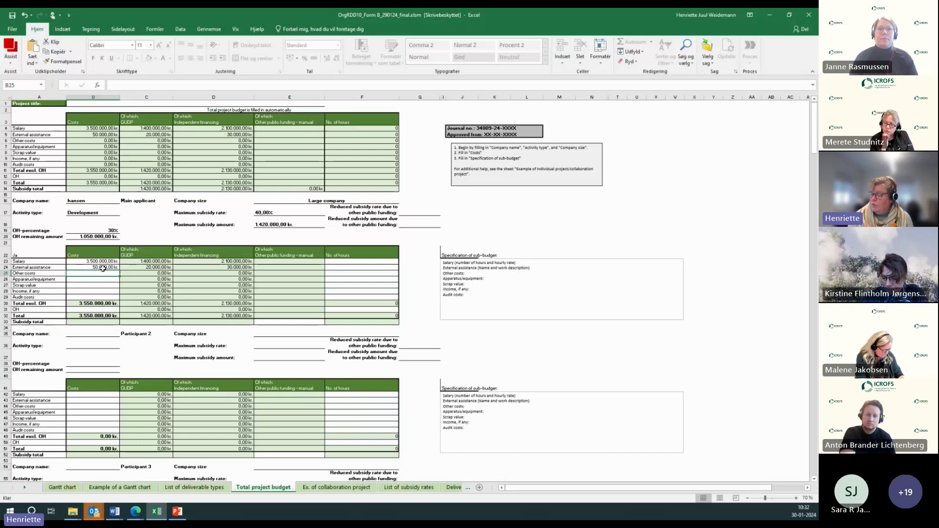
type("30.000")
key("Return")
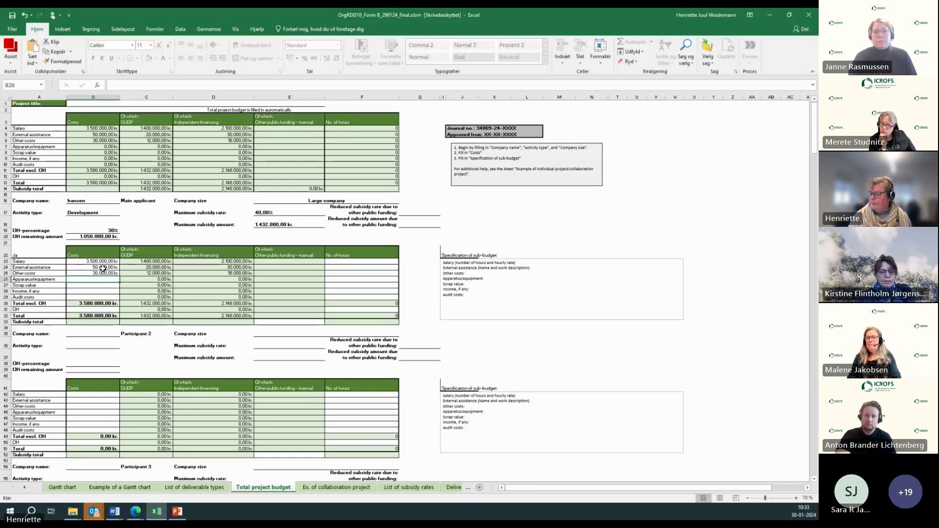
Enter 500000 for apparatus/equipment and -100000 for scrap value in the main applicant's sub-budget
type("500000")
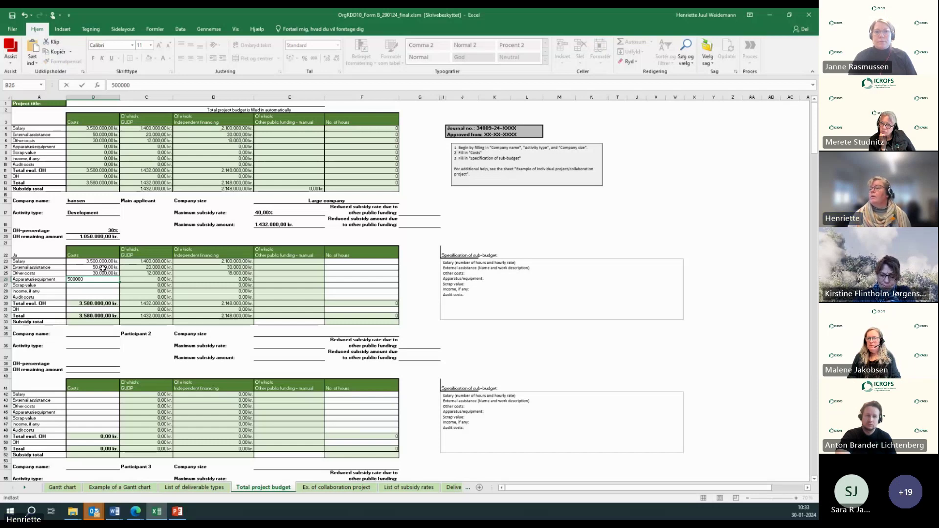
key("Return")
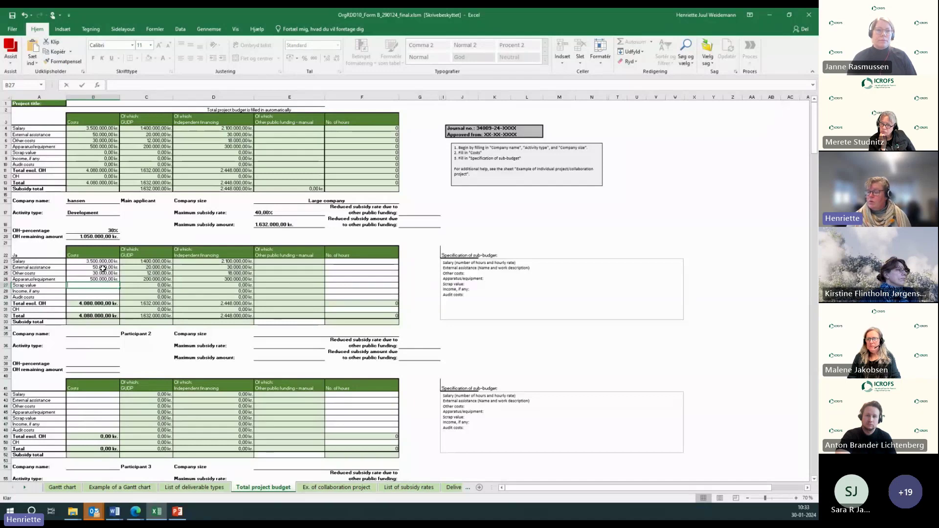
type("-")
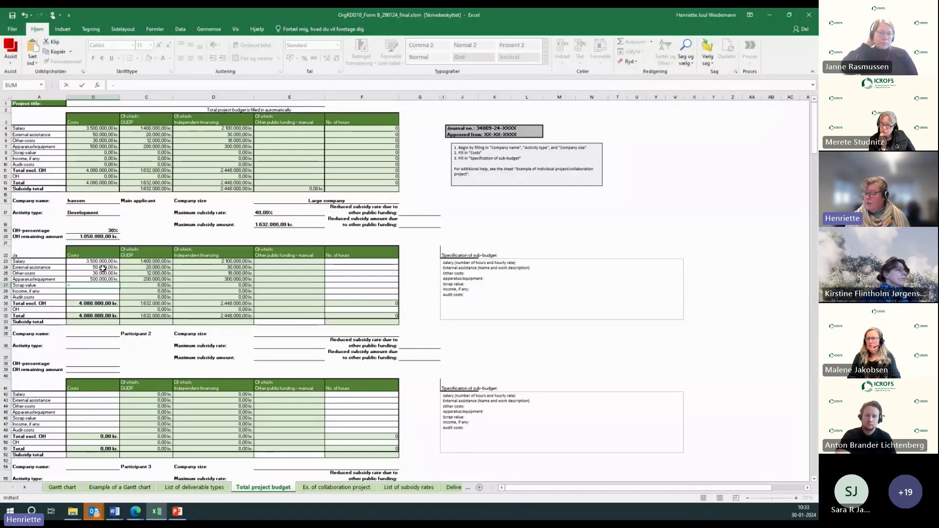
type("1")
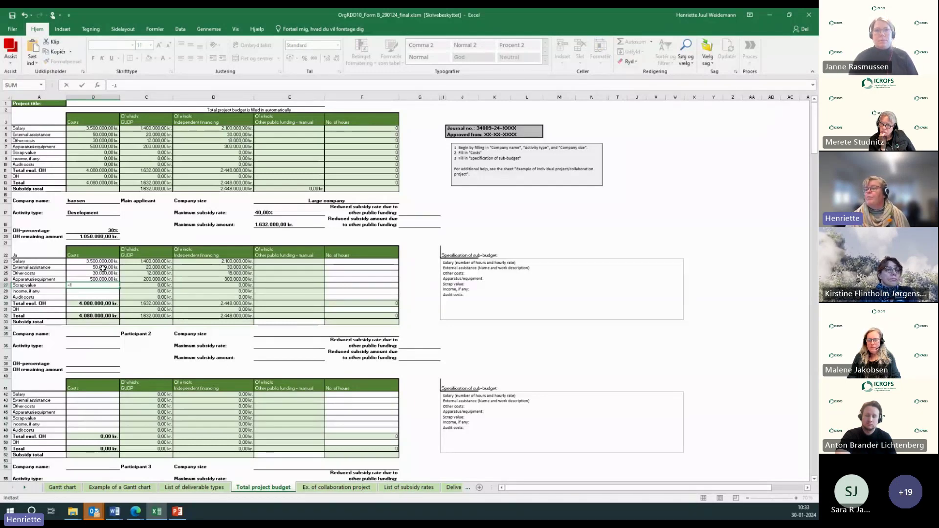
type("00.00")
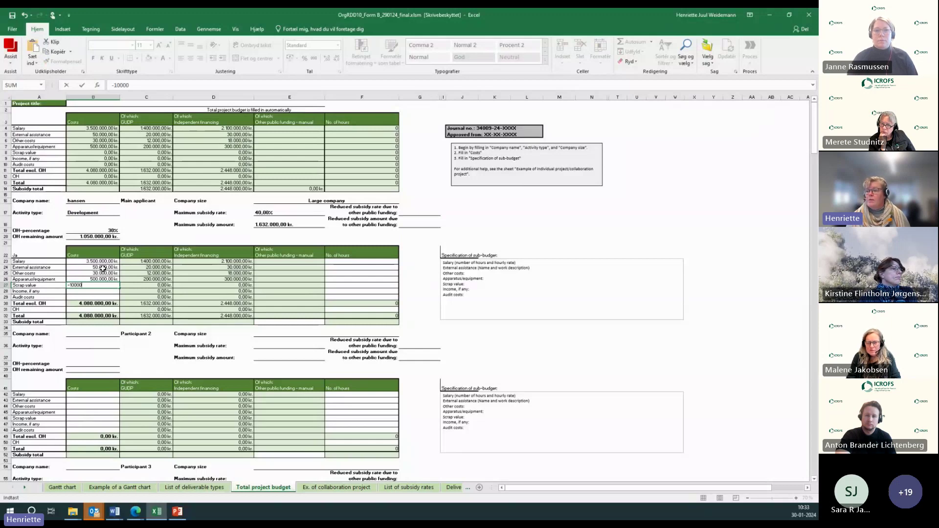
type("0")
key("Return")
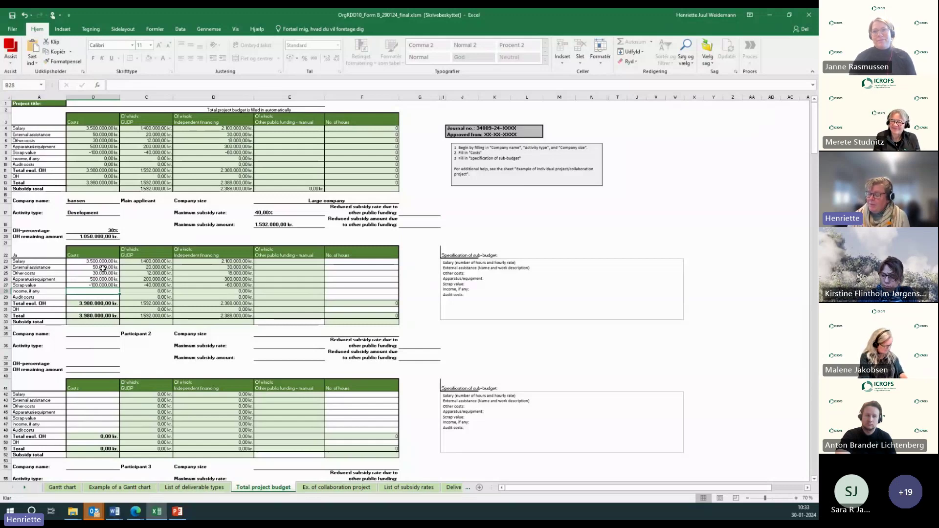
Leave the income row empty and enter 12000 for audit costs in the main applicant's sub-budget
key("Down")
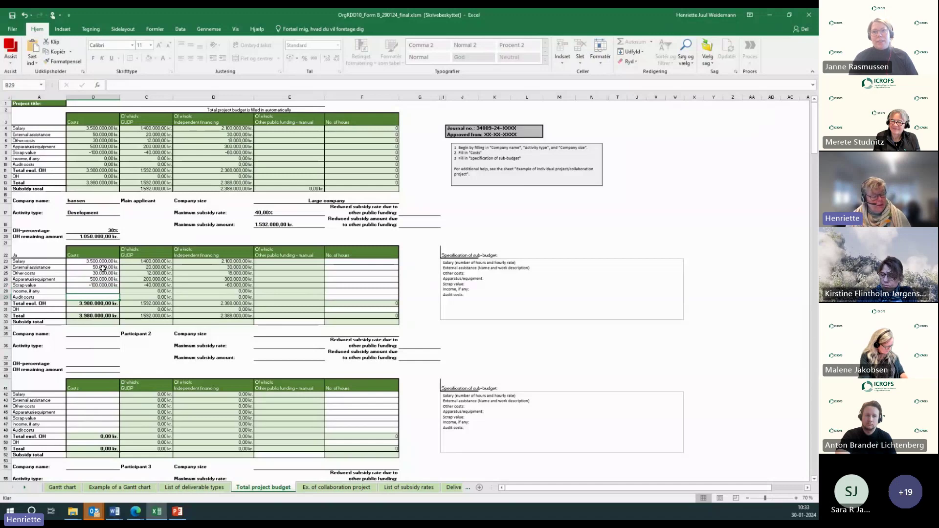
key("Up")
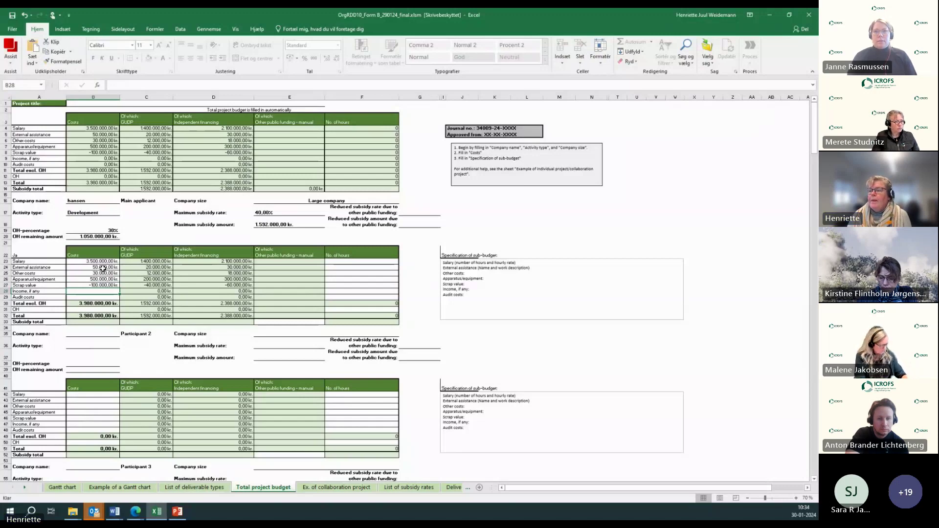
key("Down")
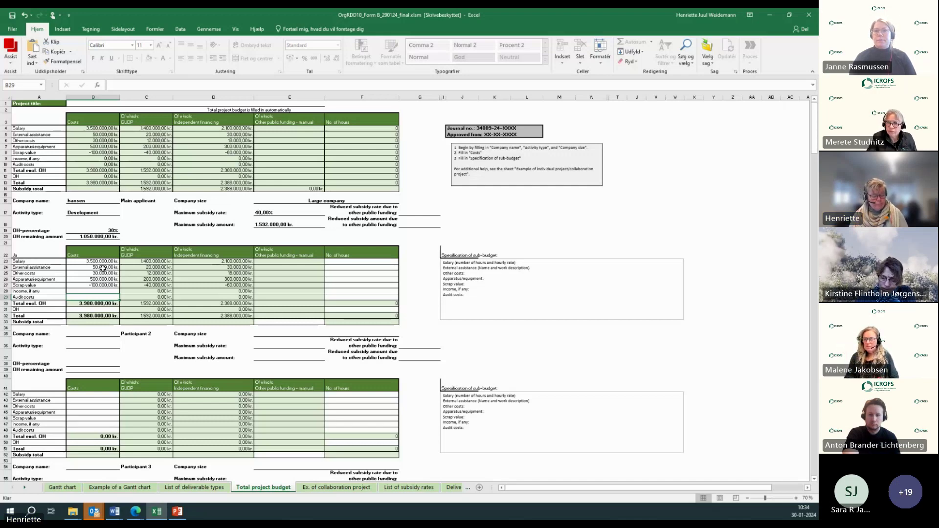
type("12000")
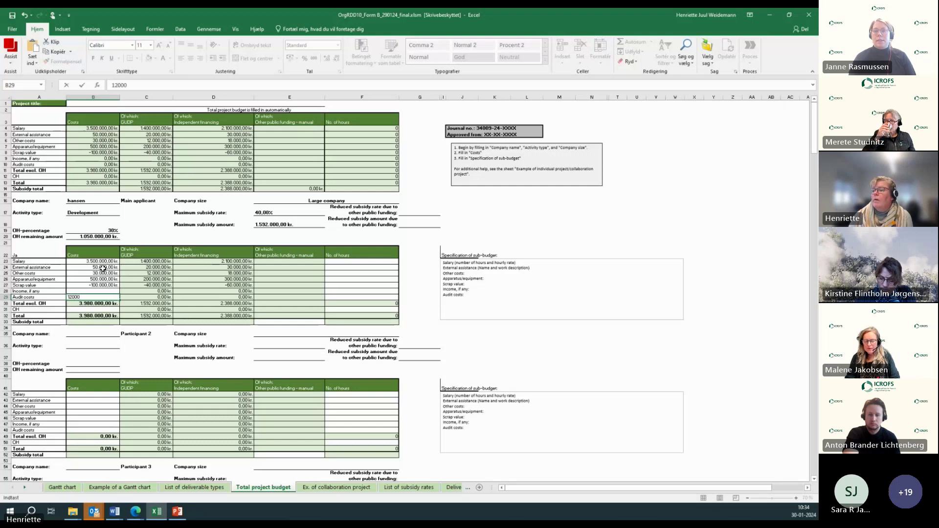
key("Return")
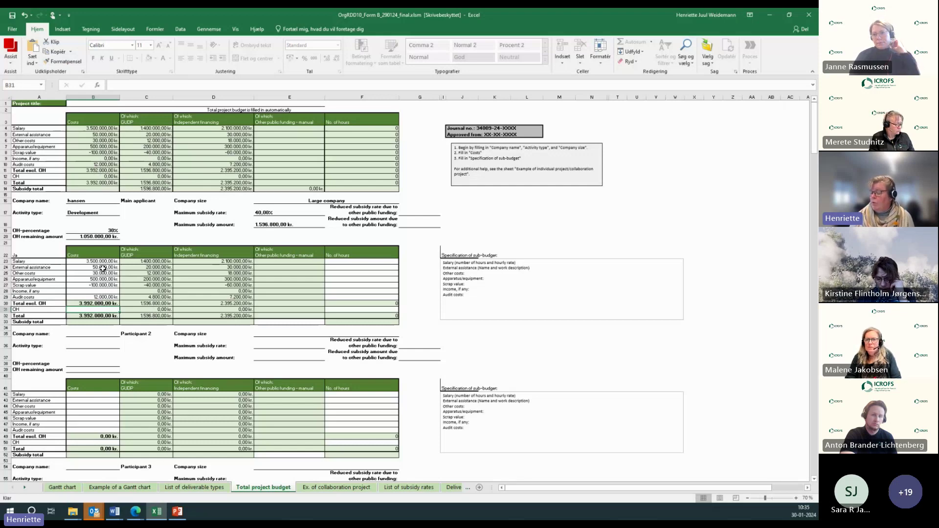
Try to enter 2500000 as the main applicant's OH costs
type("25")
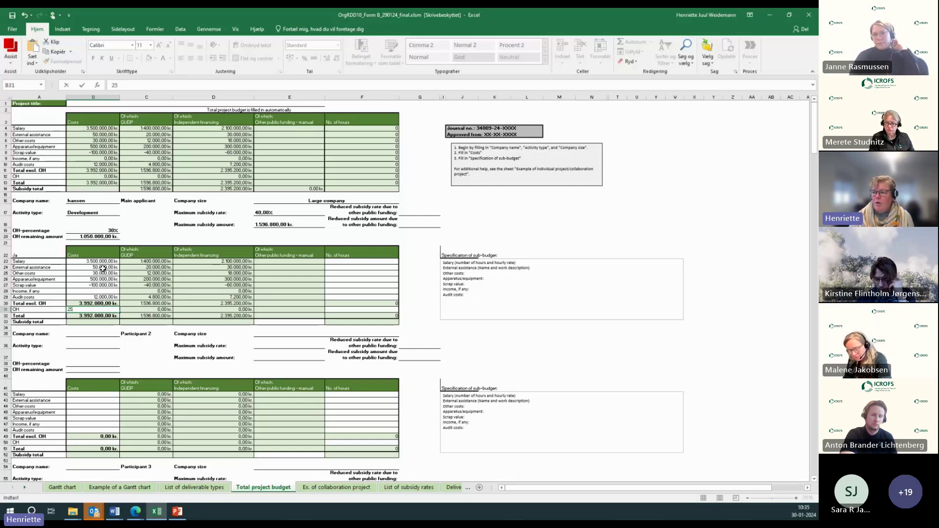
type("000")
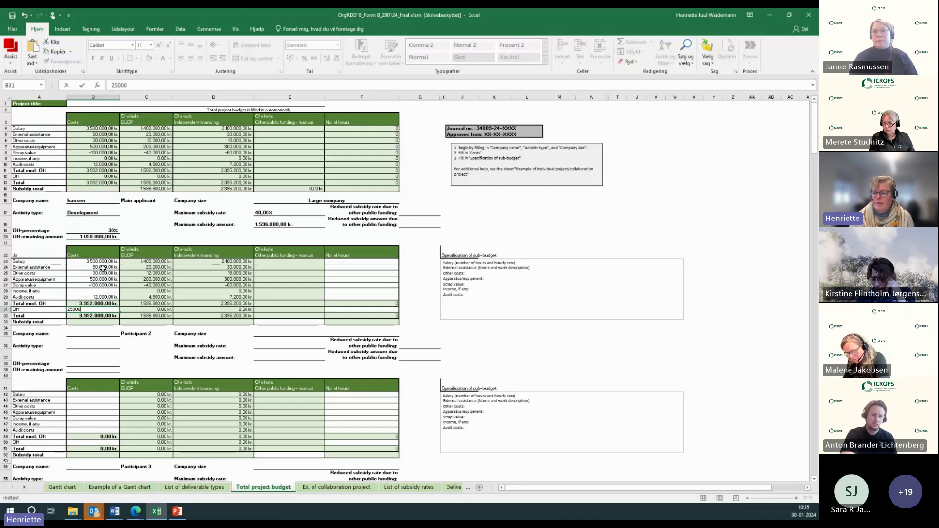
type("00")
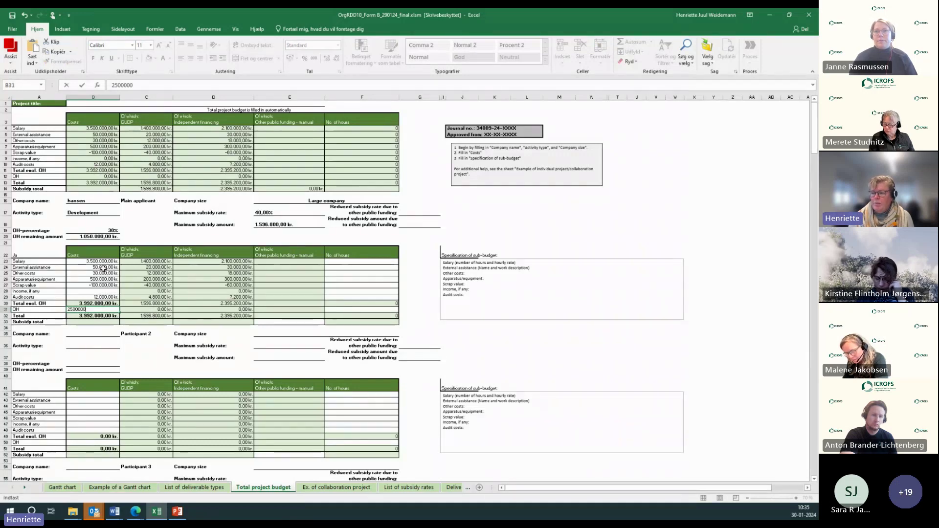
key("Return")
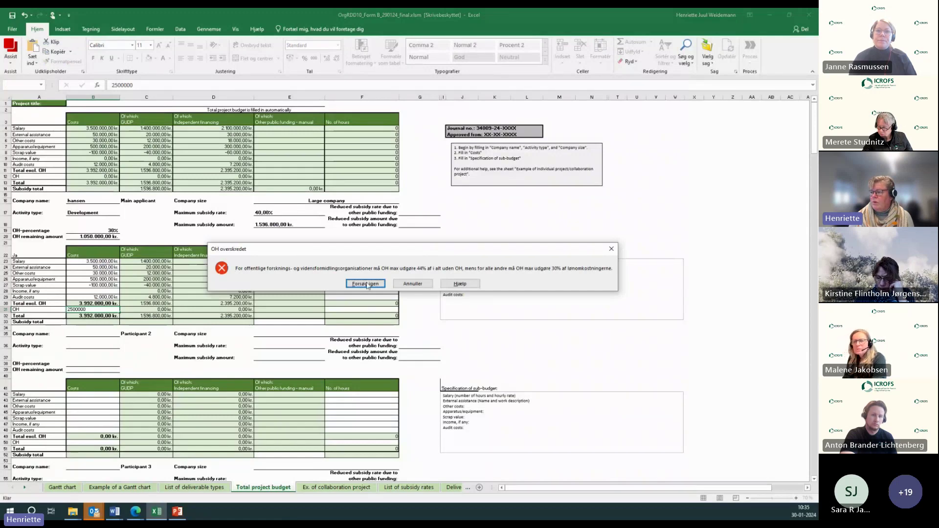
left_click(412, 284)
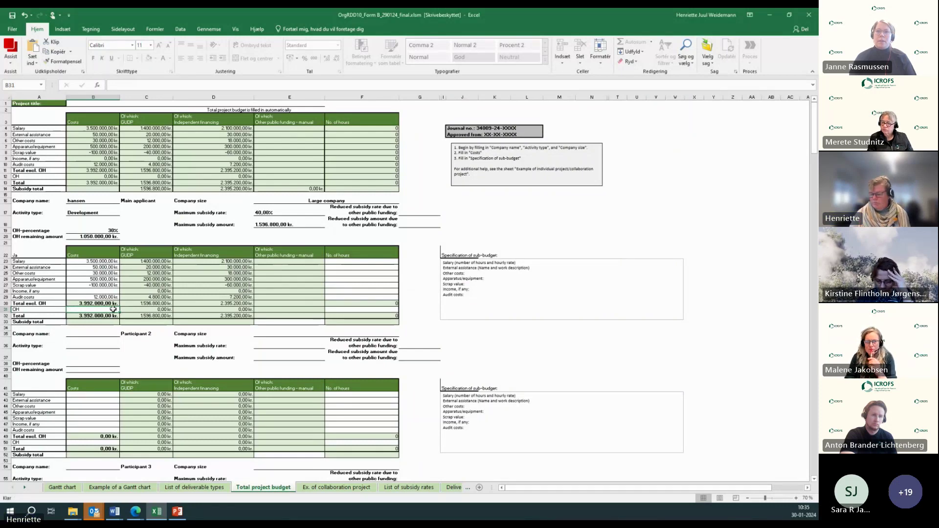
Enter 1050000 as the main applicant's OH costs
type("1.")
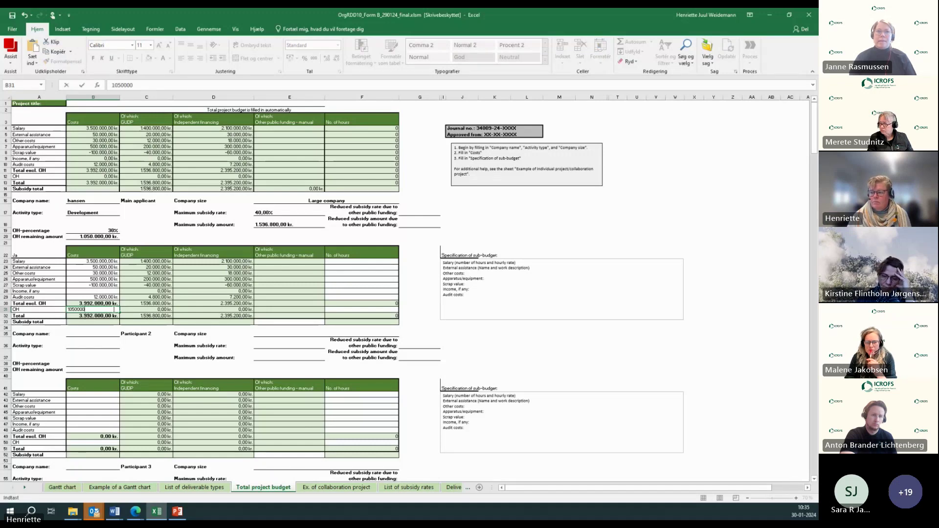
type("050.000")
key("Return")
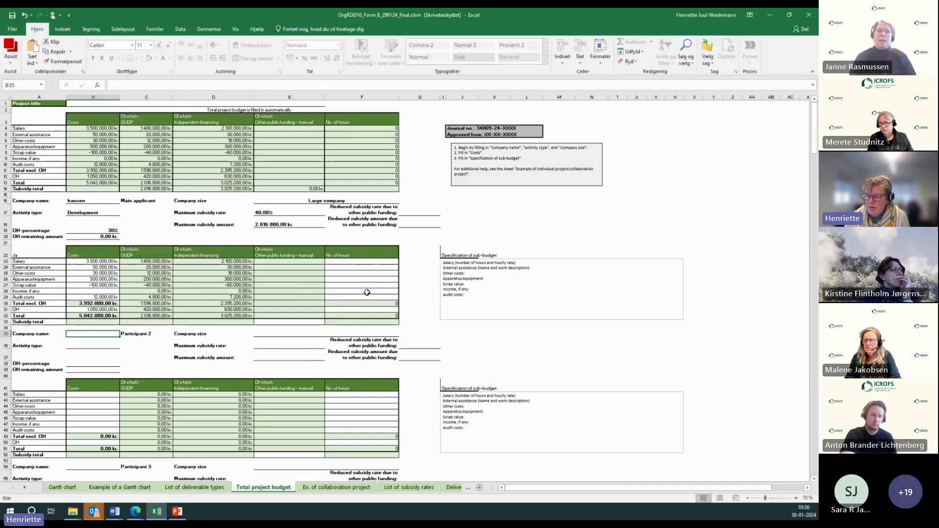
Review the Gantt chart sheet, the collaboration project example and the list of deliverable types
left_click(58, 488)
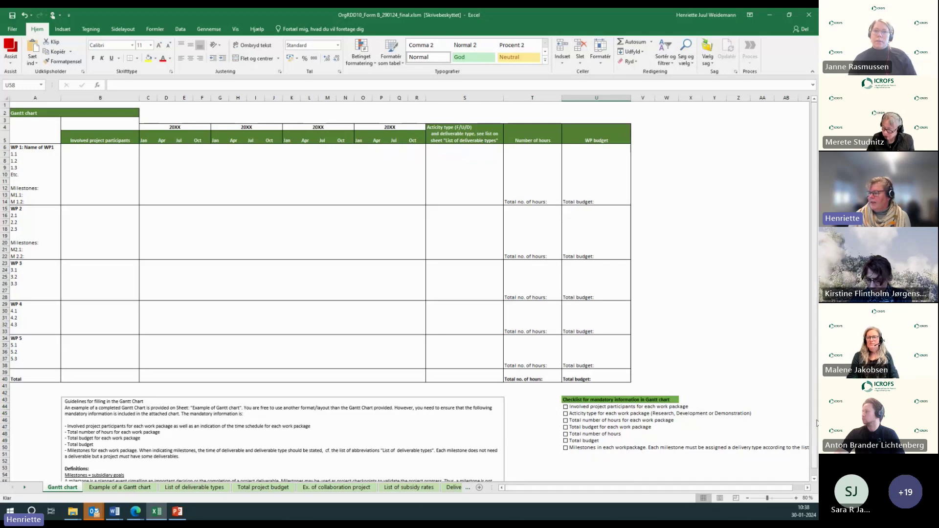
scroll(817, 421, "down", 1)
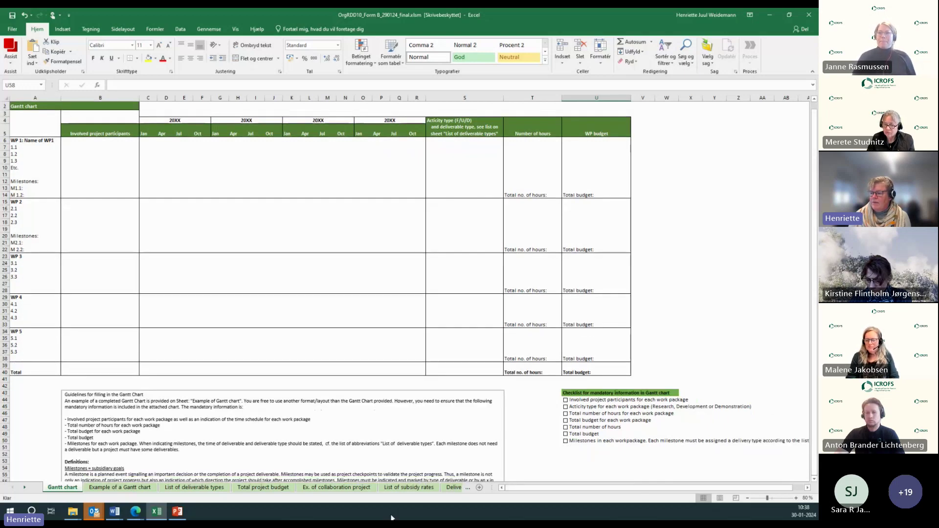
left_click(337, 488)
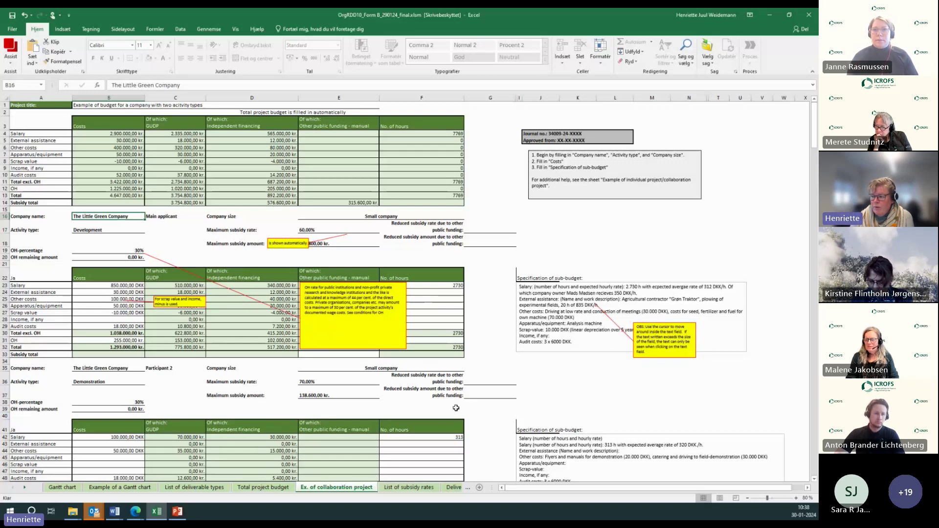
left_click(188, 488)
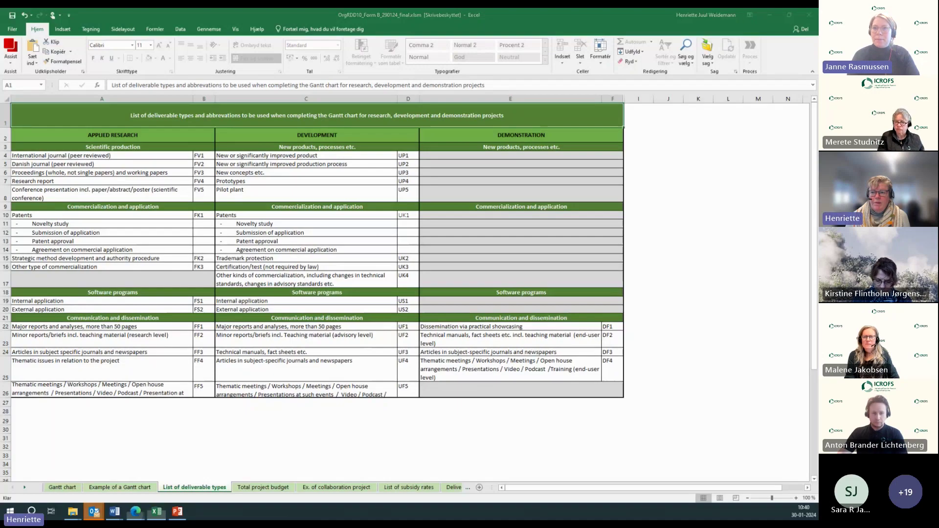
key("alt+Tab")
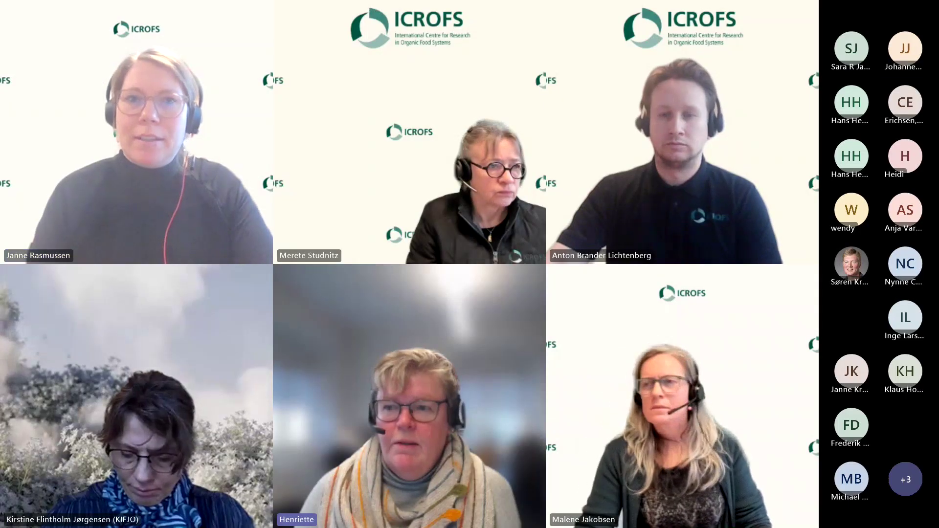